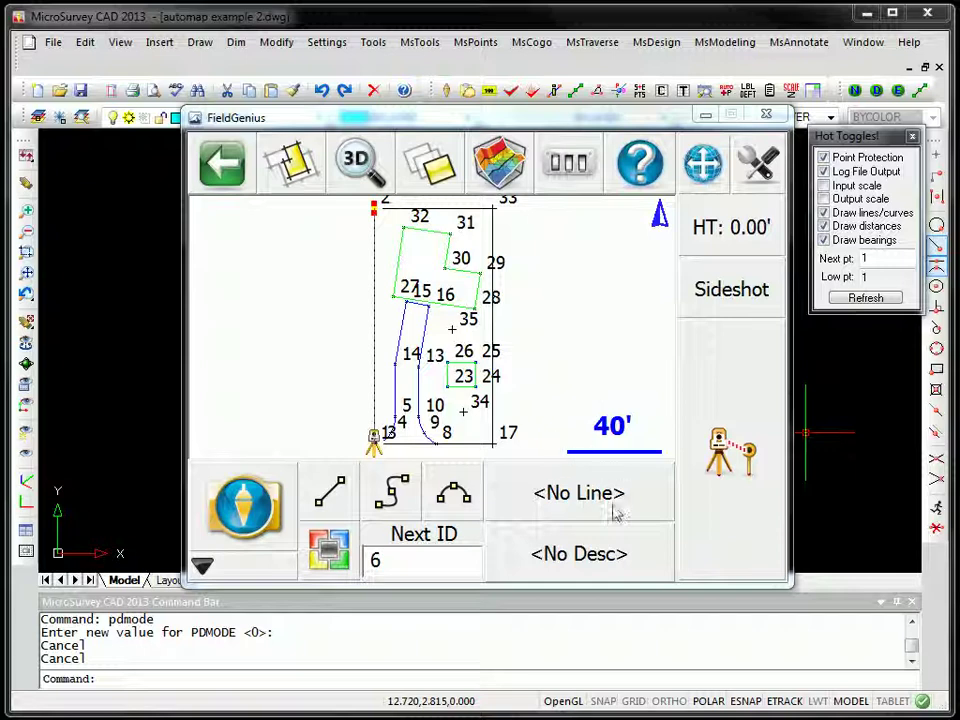
# Turn on the display of point descriptions in the map's point labels.
pyautogui.click(568, 165)
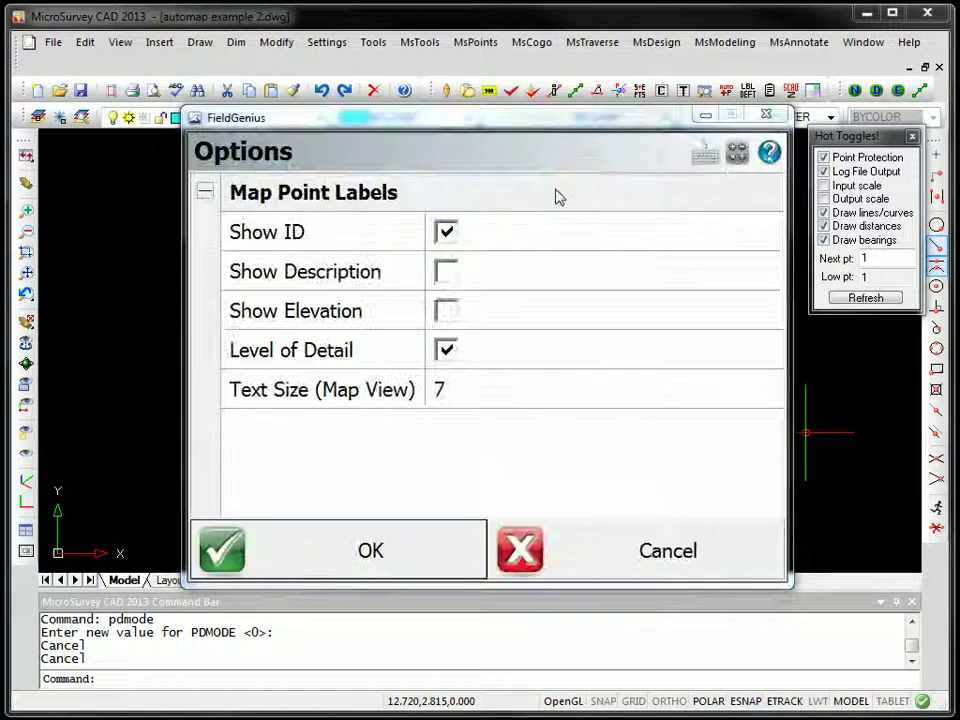
pyautogui.click(446, 275)
pyautogui.click(422, 564)
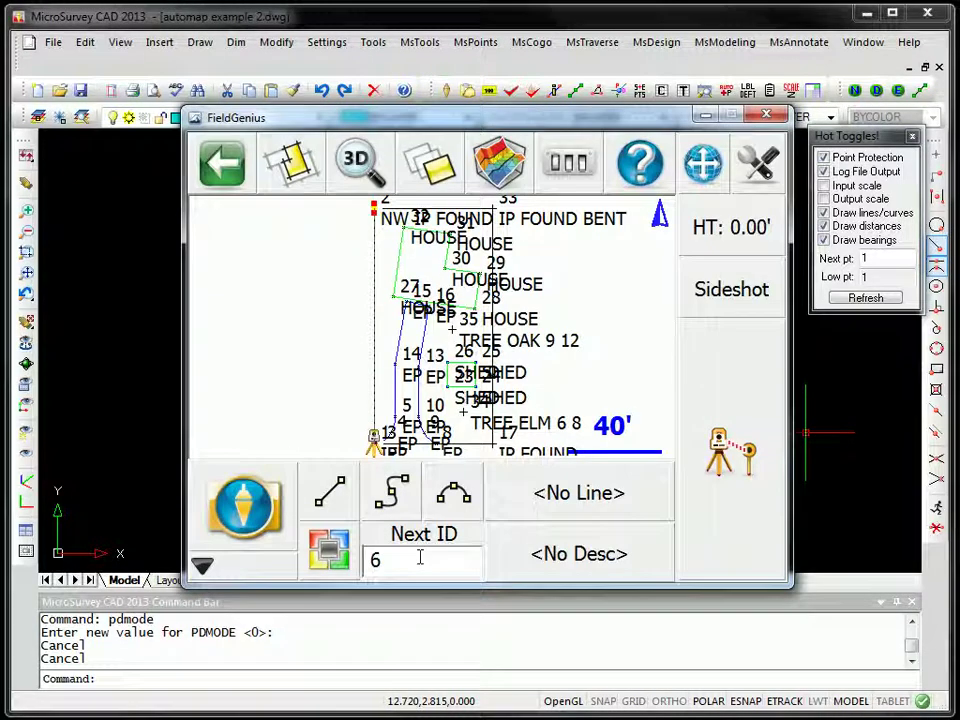
# Examine the field descriptions along the map, from the northern iron posts past the house, trees and shed to point 1.
pyautogui.click(372, 175)
pyautogui.click(497, 160)
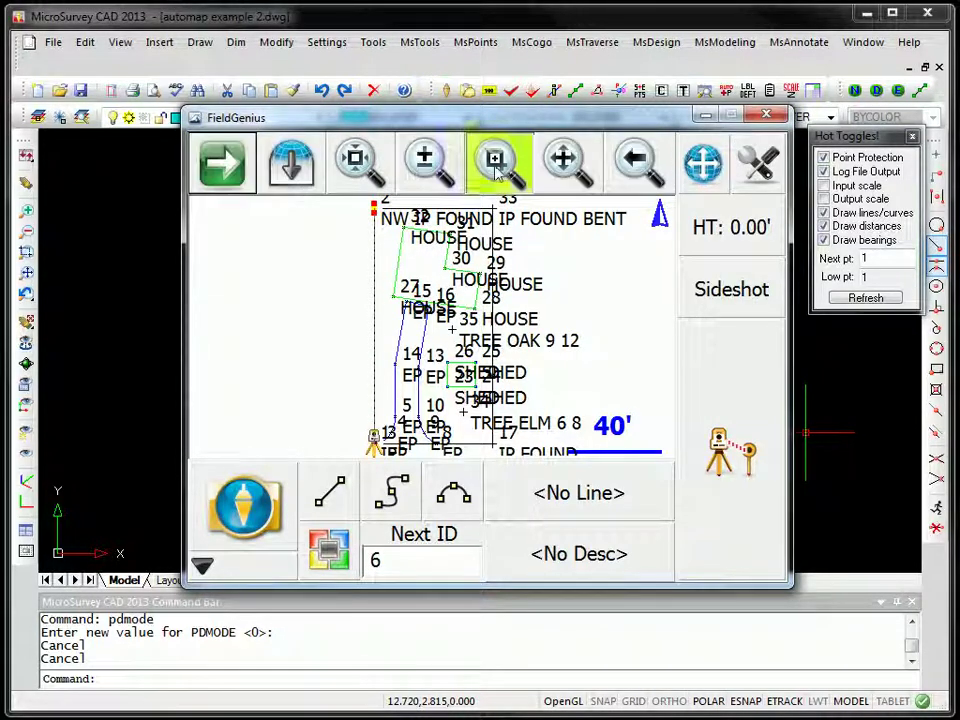
pyautogui.moveTo(358, 200); pyautogui.dragTo(531, 231)
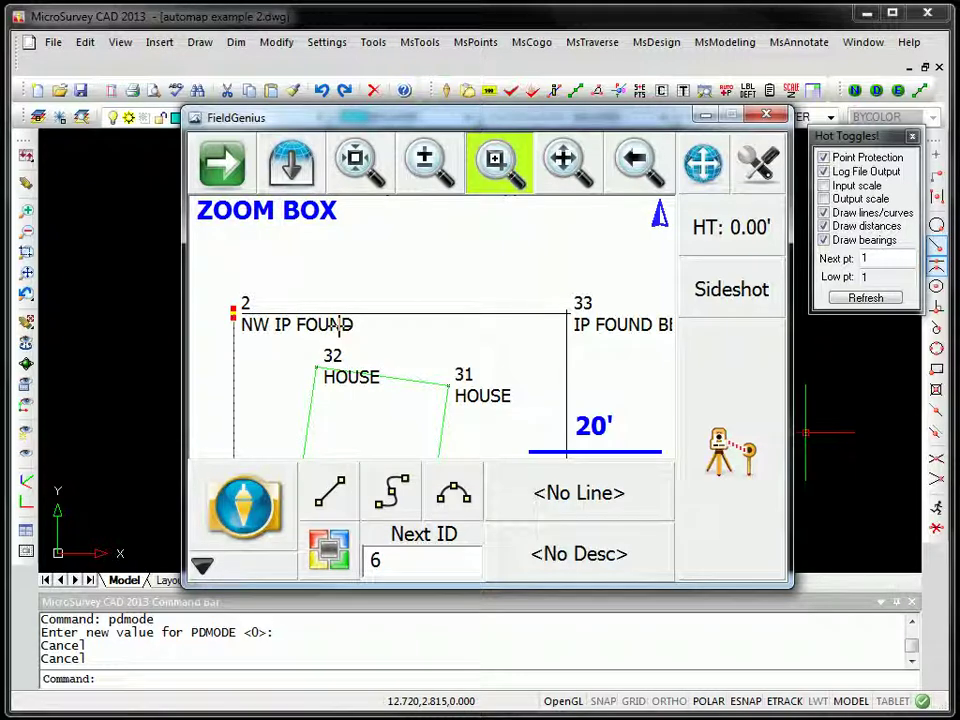
pyautogui.click(567, 170)
pyautogui.moveTo(613, 379); pyautogui.dragTo(535, 333)
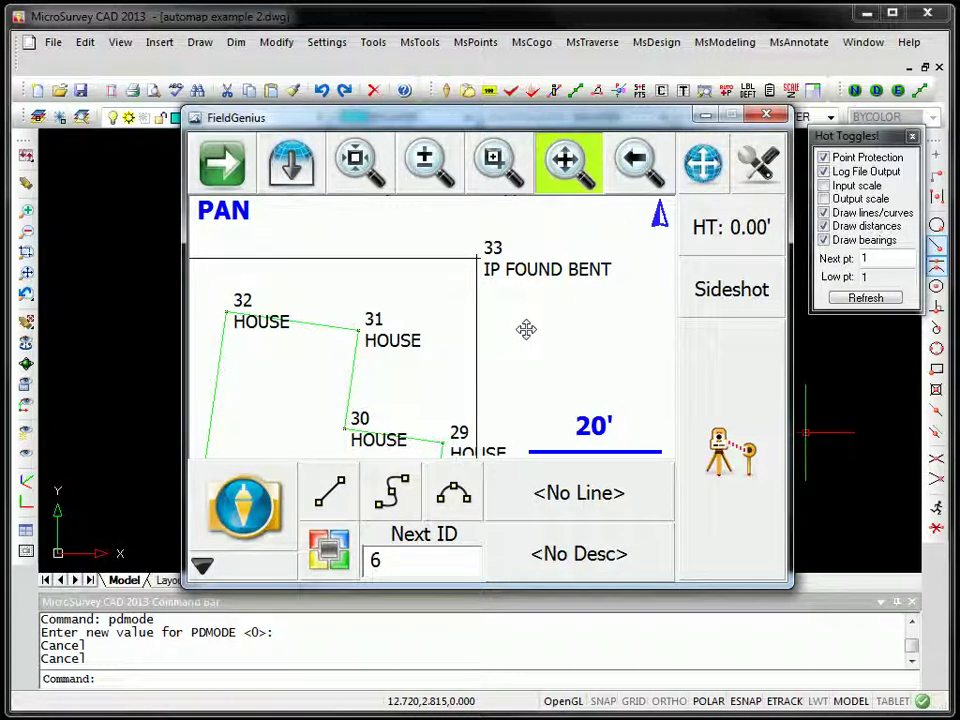
pyautogui.moveTo(426, 398); pyautogui.dragTo(429, 261)
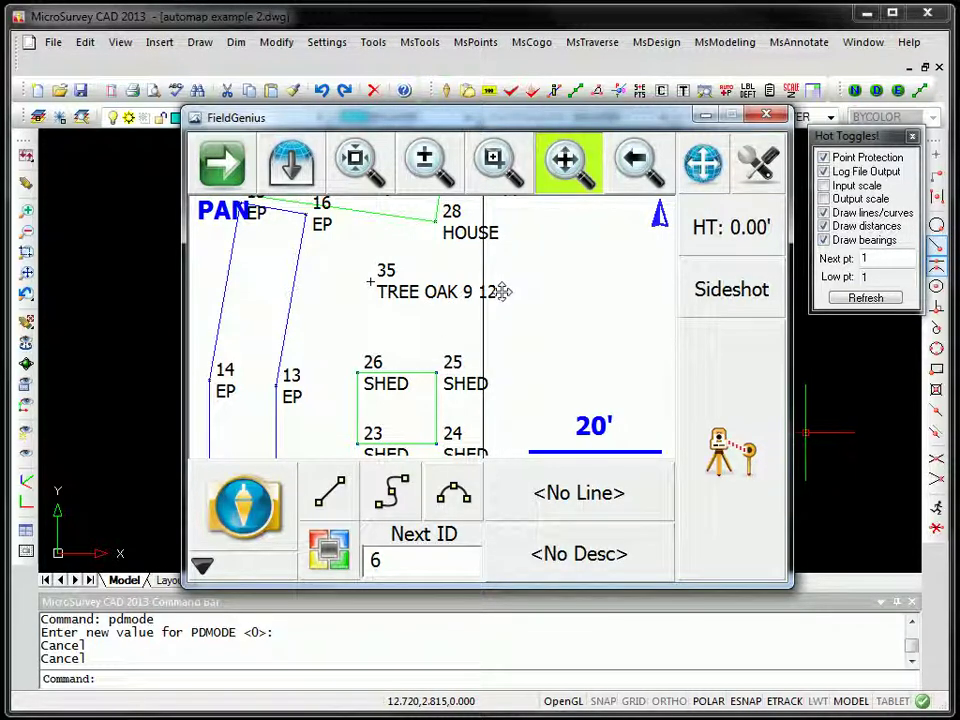
pyautogui.moveTo(508, 315); pyautogui.dragTo(530, 307)
pyautogui.moveTo(519, 362); pyautogui.dragTo(489, 321)
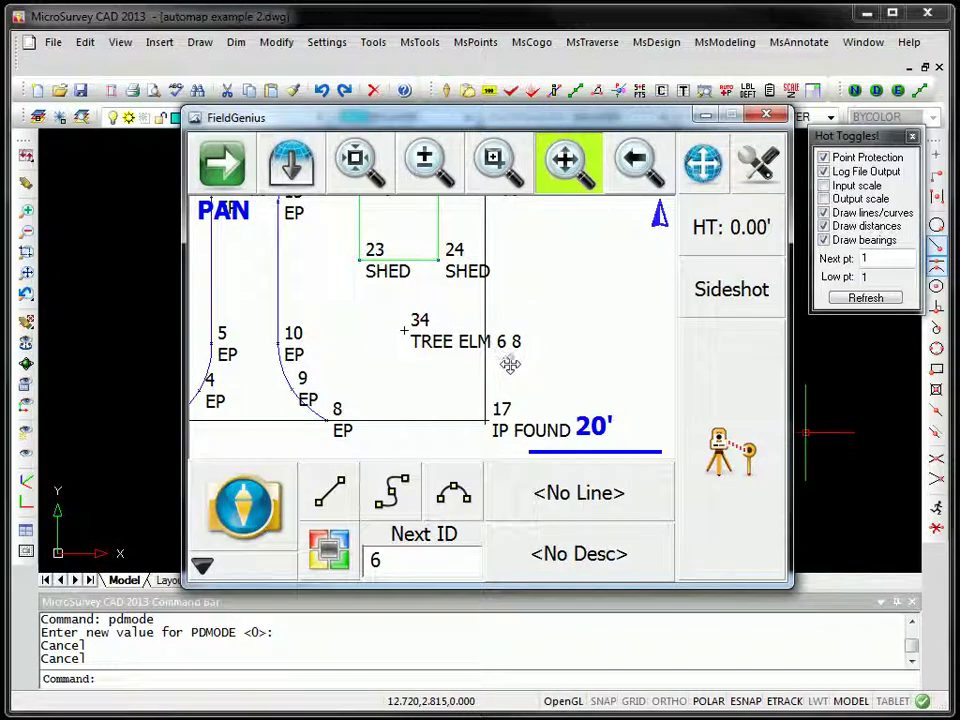
pyautogui.moveTo(529, 399); pyautogui.dragTo(470, 294)
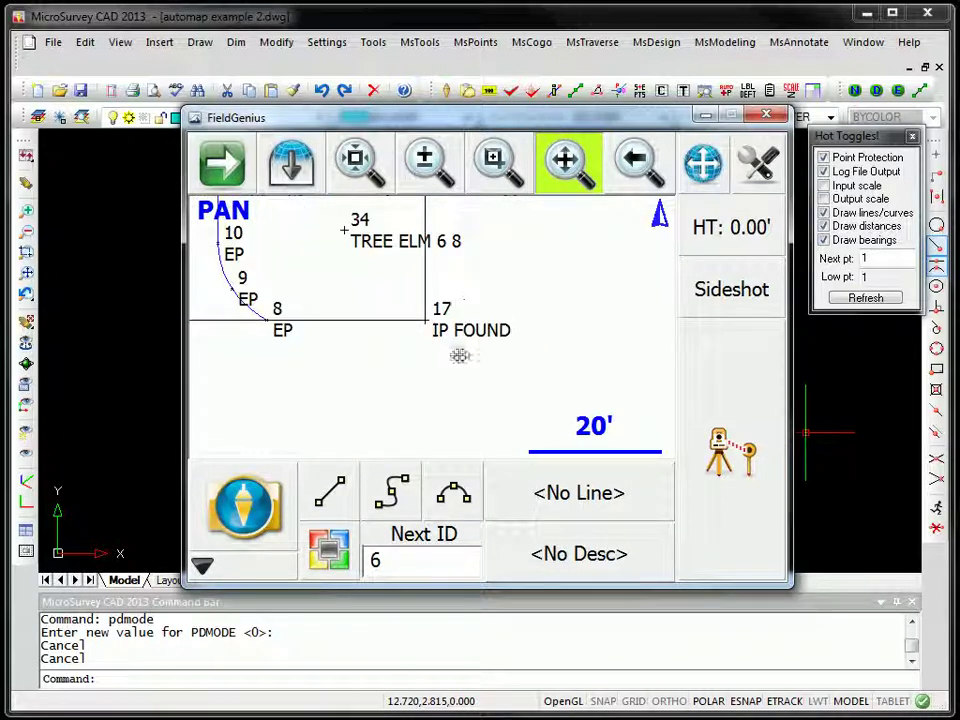
pyautogui.moveTo(270, 405); pyautogui.dragTo(482, 377)
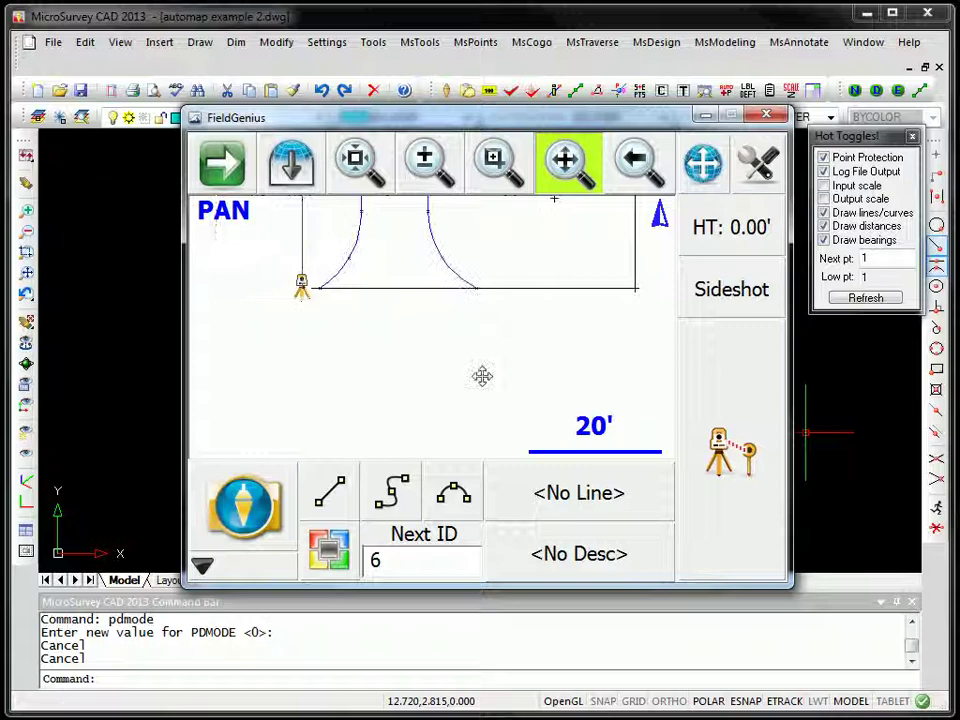
pyautogui.scroll(3, 302, 280)
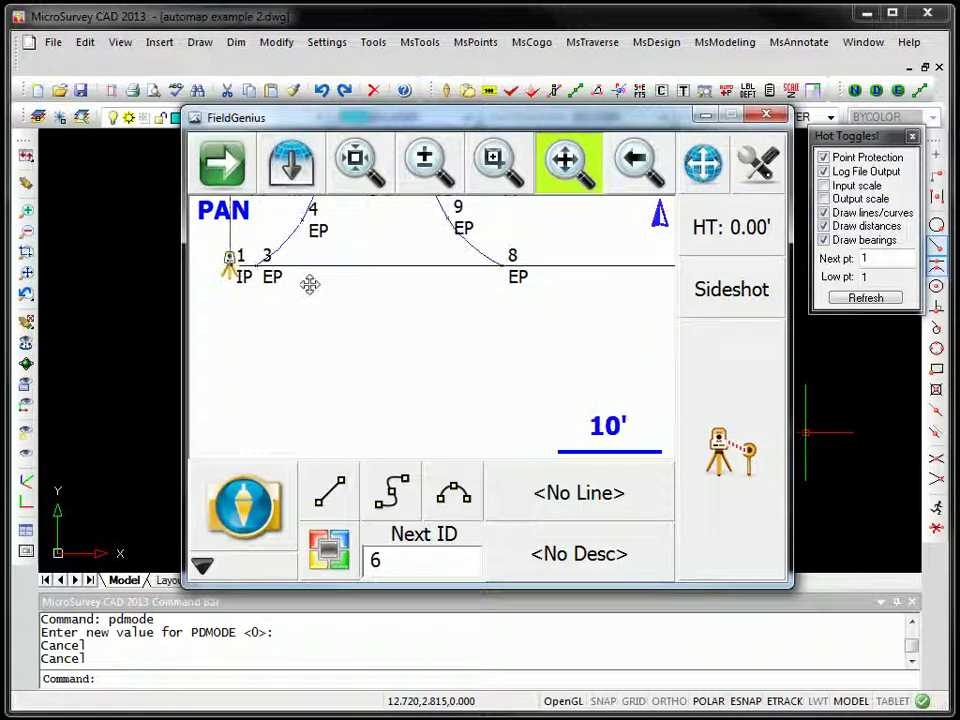
pyautogui.moveTo(277, 303); pyautogui.dragTo(500, 414)
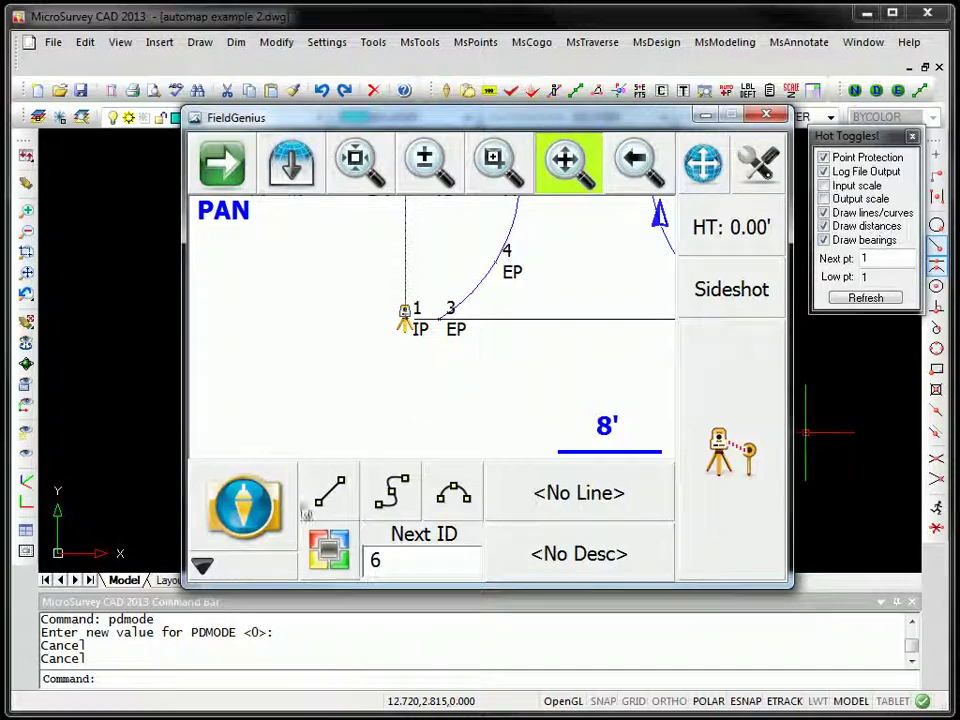
# Leave FieldGenius and return to the MicroSurvey CAD drawing.
pyautogui.click(262, 528)
pyautogui.click(639, 551)
pyautogui.click(488, 551)
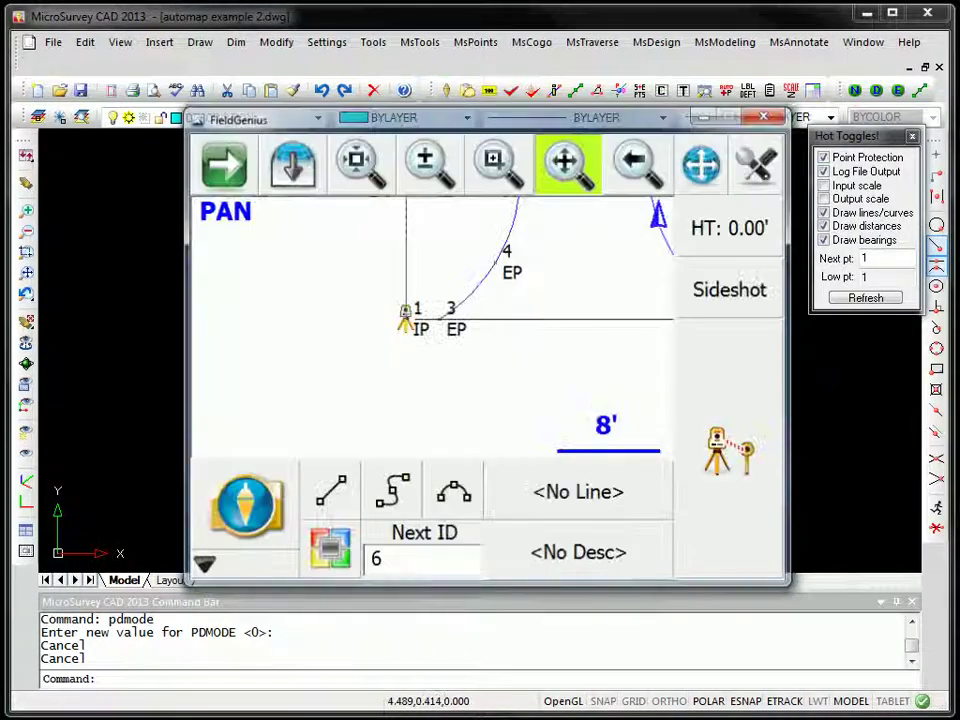
# Import the House 2009 FieldGenius project with SyncWizard, keeping the 2D figure connections, the listed AutoMAP library and AutoMAP symbols drawn.
pyautogui.click(598, 44)
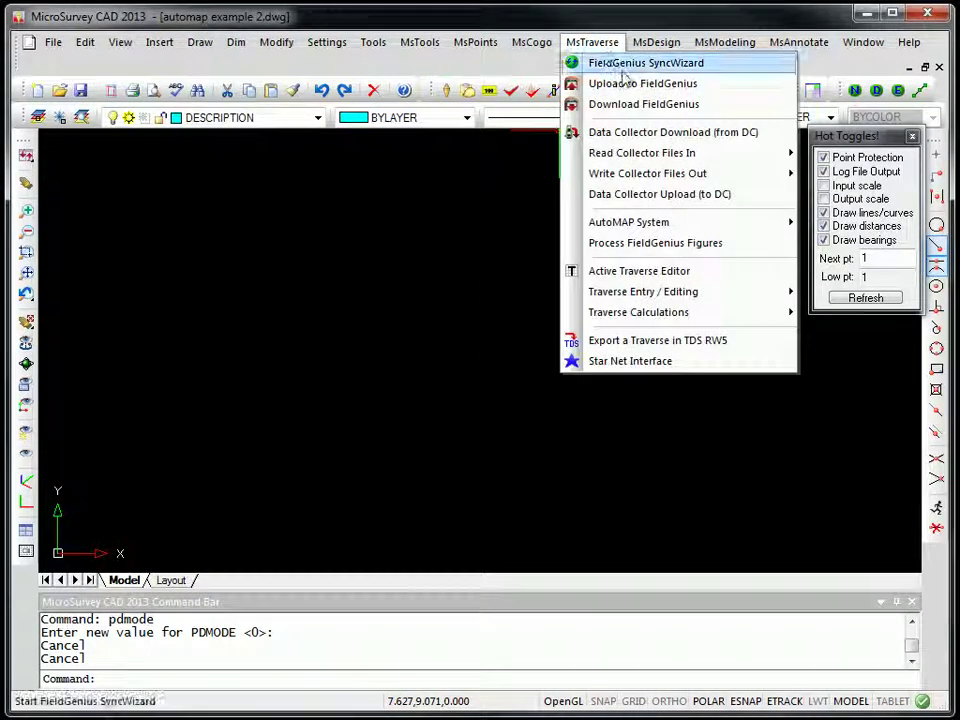
pyautogui.click(580, 62)
pyautogui.click(816, 633)
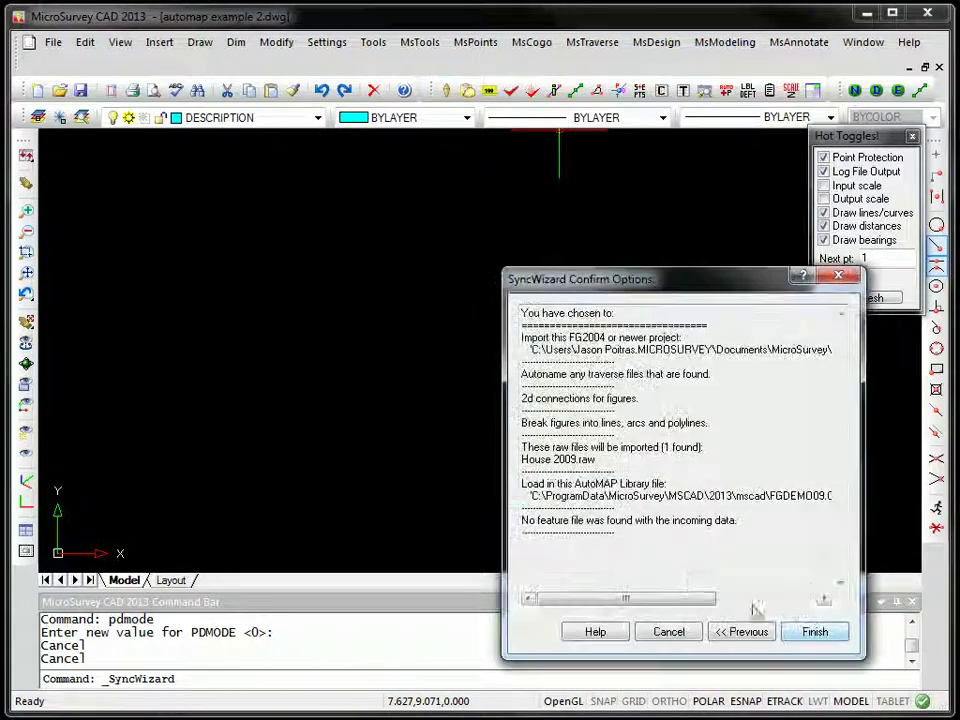
pyautogui.click(814, 630)
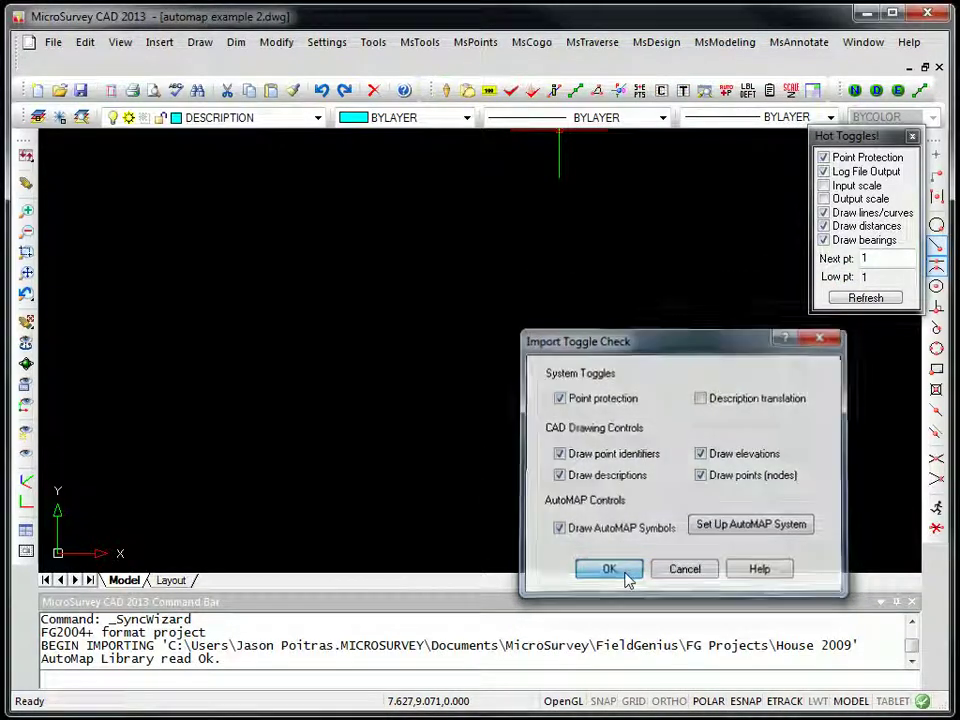
pyautogui.click(624, 574)
pyautogui.press('Return')
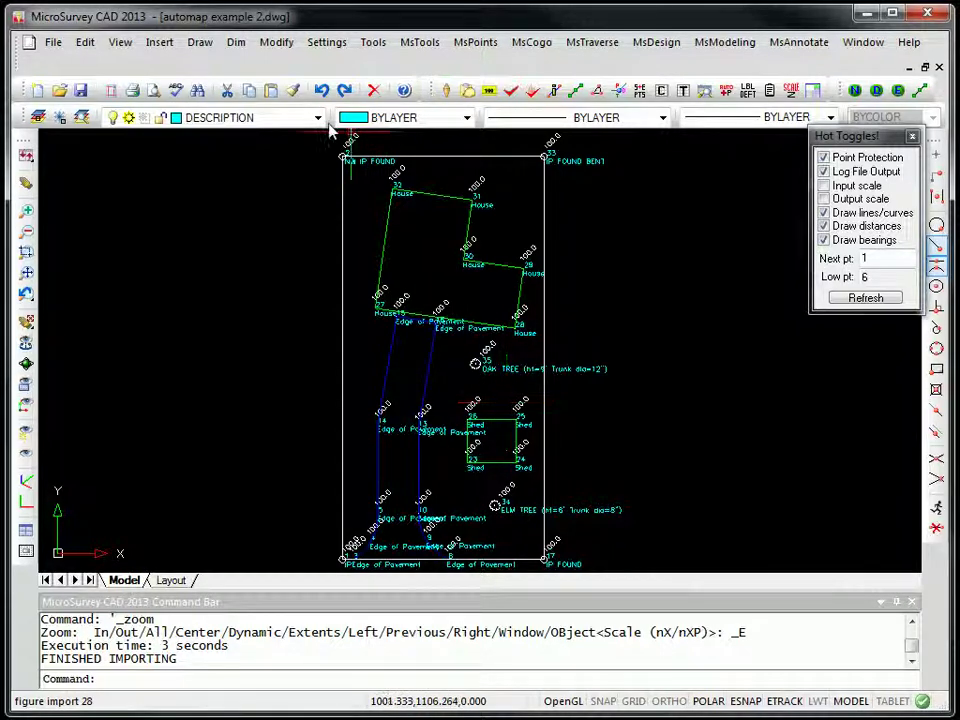
# Examine the imported symbols, linework and expanded descriptions from the northwest iron post past the house and trees to the southern boundary.
pyautogui.scroll(5, 345, 152)
pyautogui.scroll(2, 352, 160)
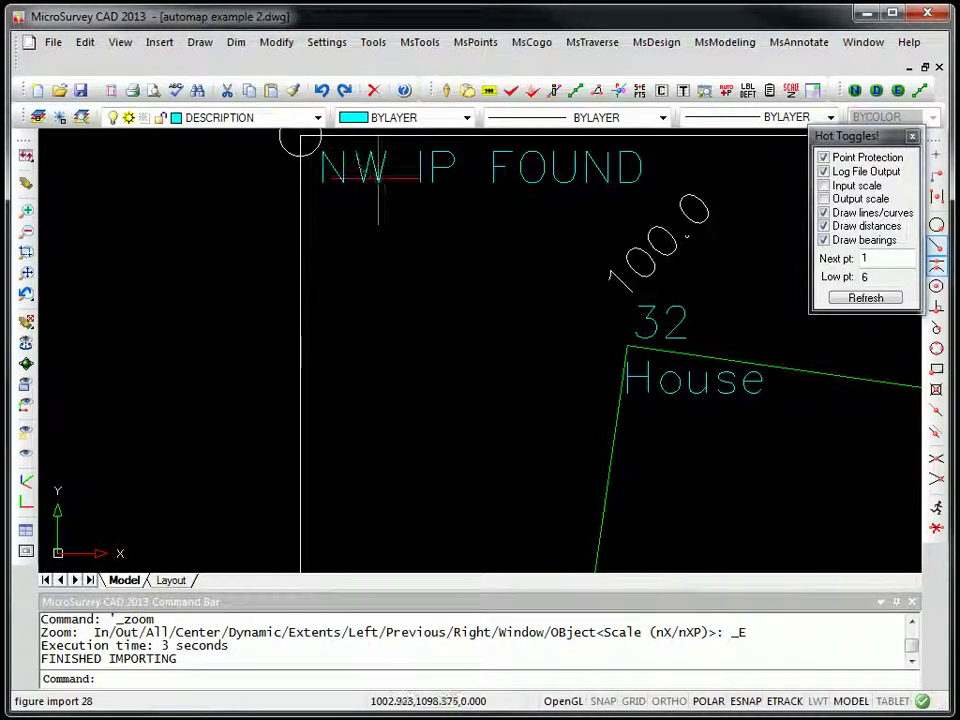
pyautogui.moveTo(398, 262)
pyautogui.mouseDown(button='middle')
pyautogui.moveTo(392, 311)
pyautogui.moveTo(289, 424)
pyautogui.moveTo(329, 443)
pyautogui.mouseUp(button='middle')
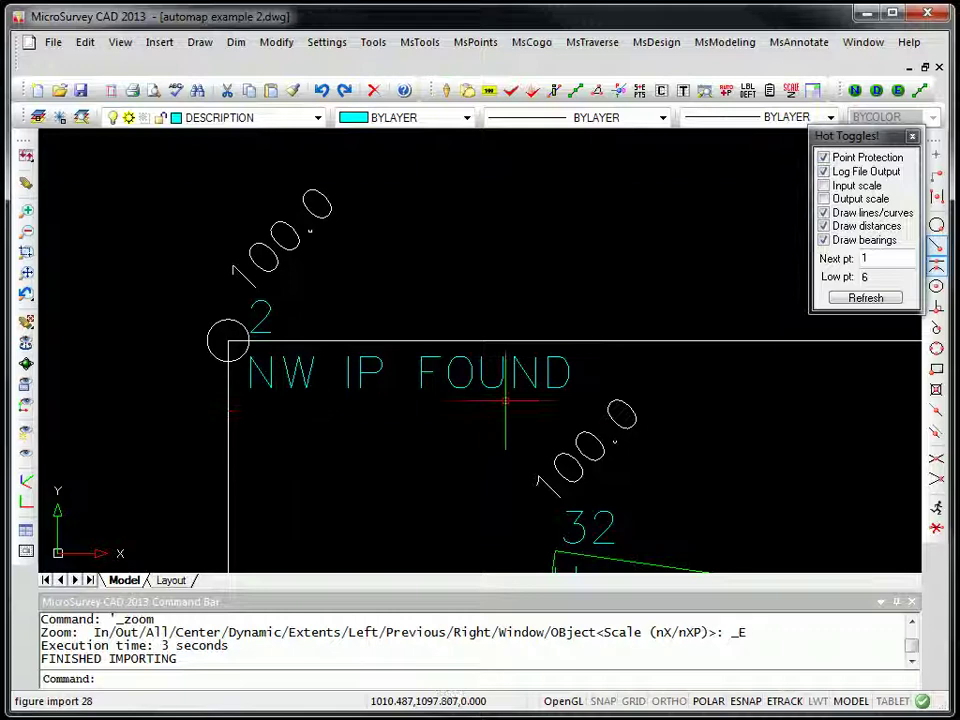
pyautogui.moveTo(814, 422); pyautogui.dragTo(231, 364, button='middle')
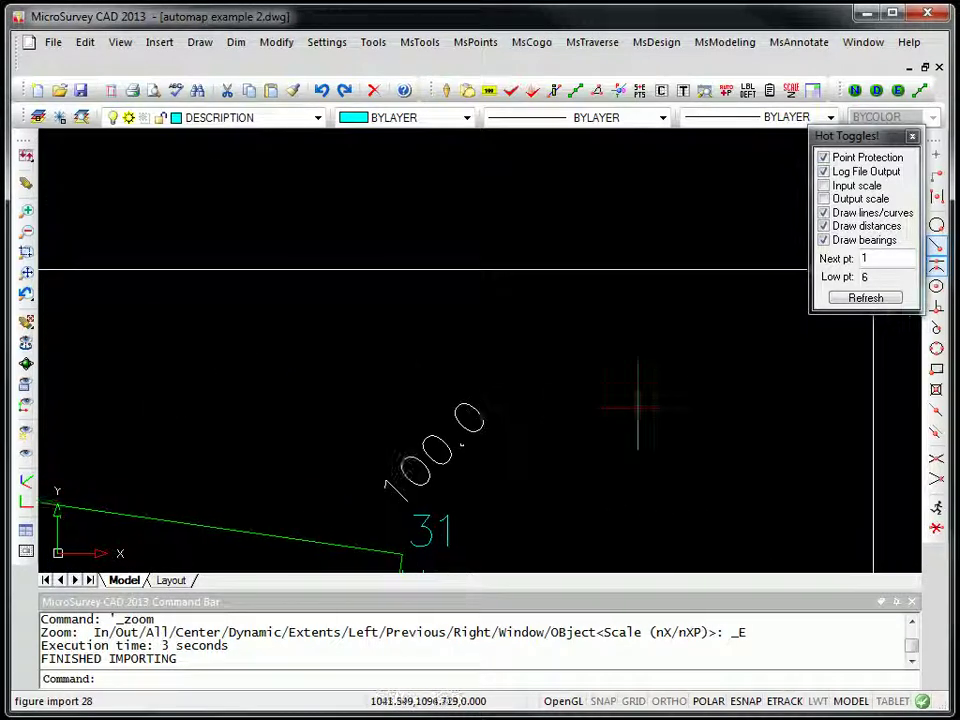
pyautogui.moveTo(636, 407)
pyautogui.mouseDown(button='middle')
pyautogui.moveTo(617, 439)
pyautogui.moveTo(394, 414)
pyautogui.moveTo(446, 359)
pyautogui.moveTo(499, 245)
pyautogui.mouseUp(button='middle')
pyautogui.scroll(-3, 390, 497)
pyautogui.moveTo(396, 450); pyautogui.dragTo(411, 315, button='middle')
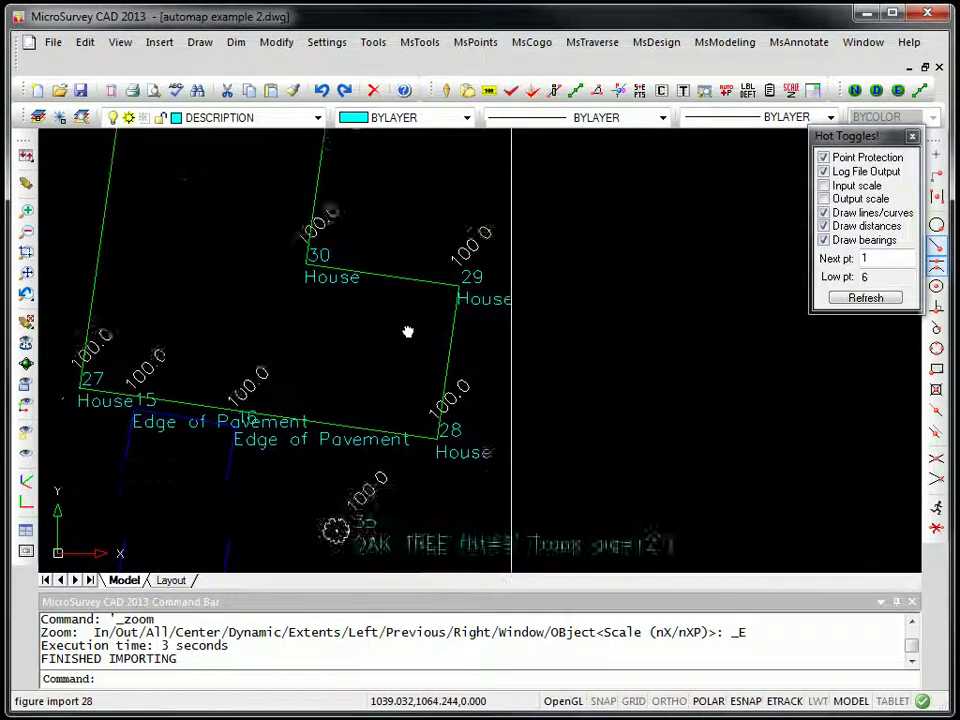
pyautogui.moveTo(403, 418); pyautogui.dragTo(403, 300, button='middle')
pyautogui.moveTo(386, 450); pyautogui.dragTo(420, 404, button='middle')
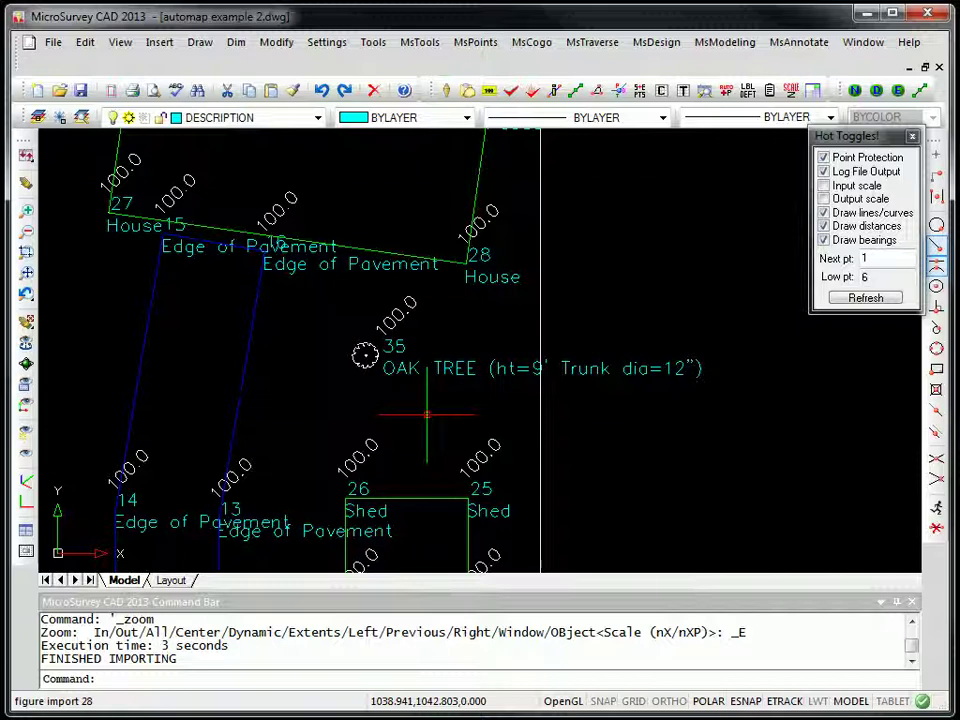
pyautogui.moveTo(441, 534); pyautogui.dragTo(429, 343, button='middle')
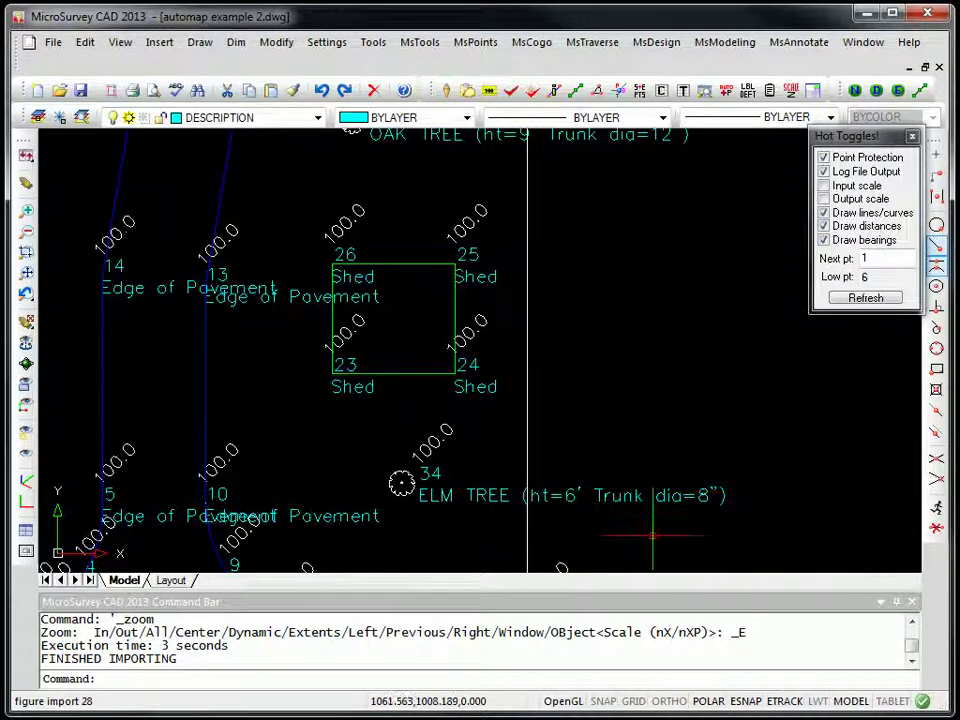
pyautogui.moveTo(641, 549); pyautogui.dragTo(611, 312, button='middle')
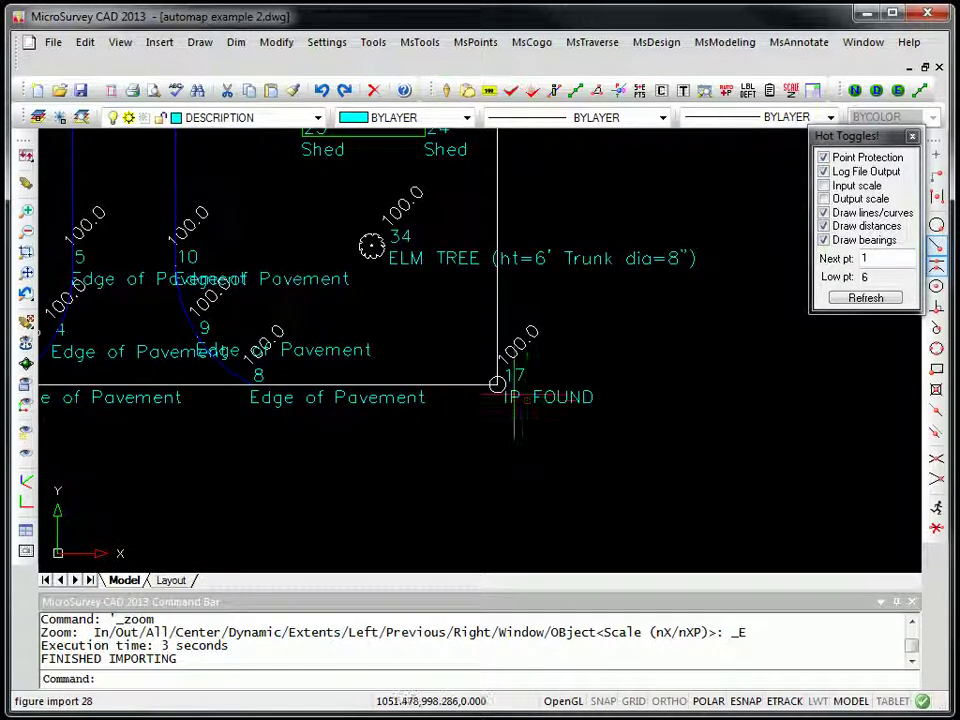
pyautogui.moveTo(253, 511); pyautogui.dragTo(347, 495, button='middle')
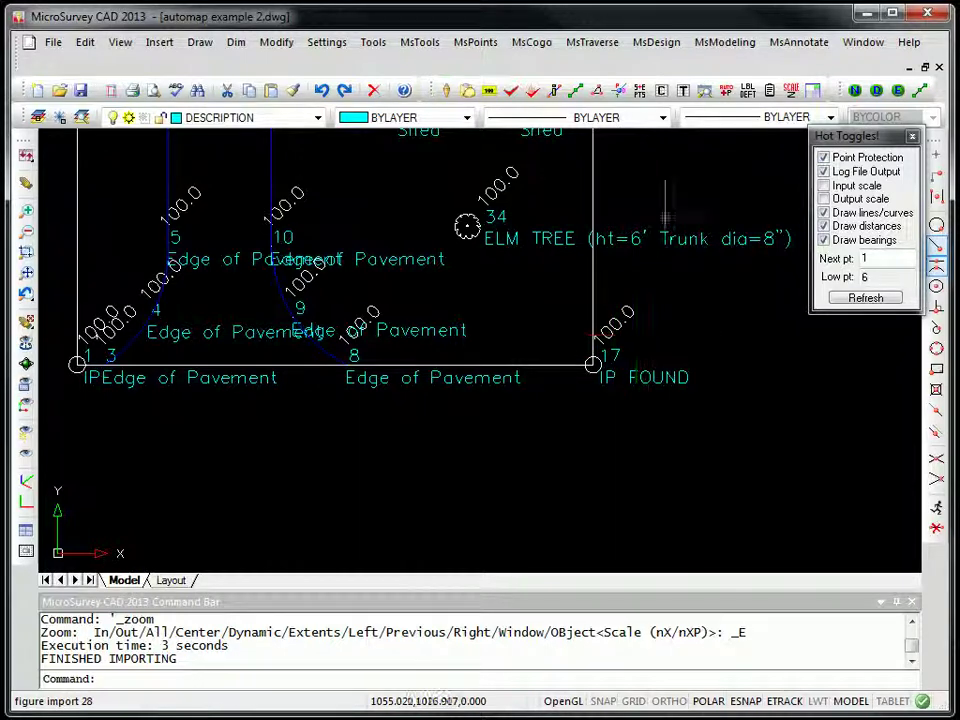
# Review the *IP* description's symbol, layer and label settings in the AutoMAP library, then leave the library editor.
pyautogui.click(618, 90)
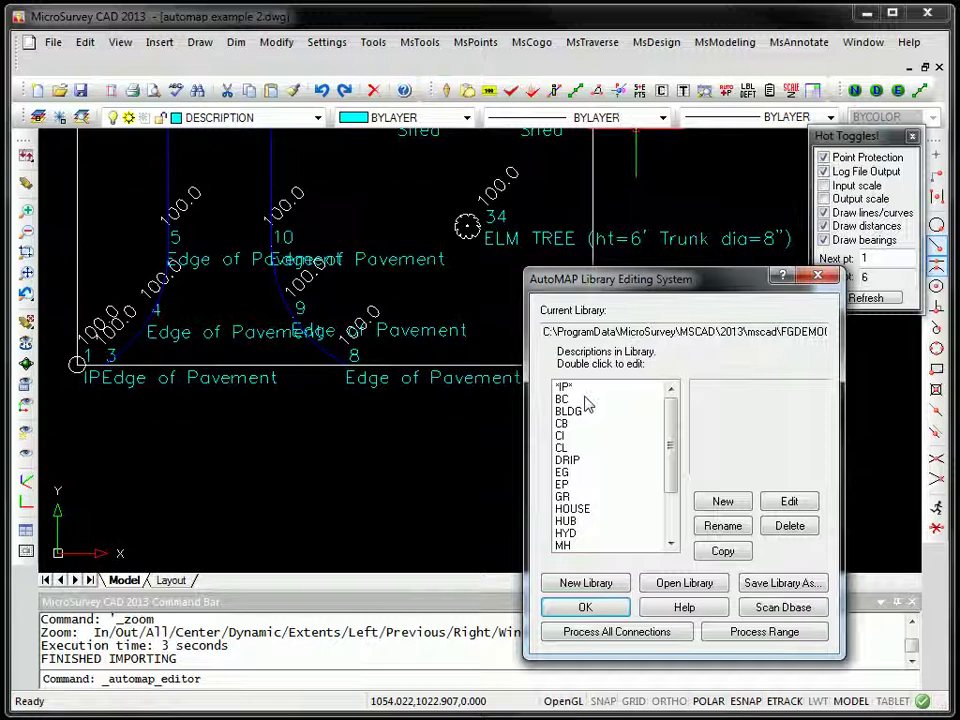
pyautogui.click(648, 388)
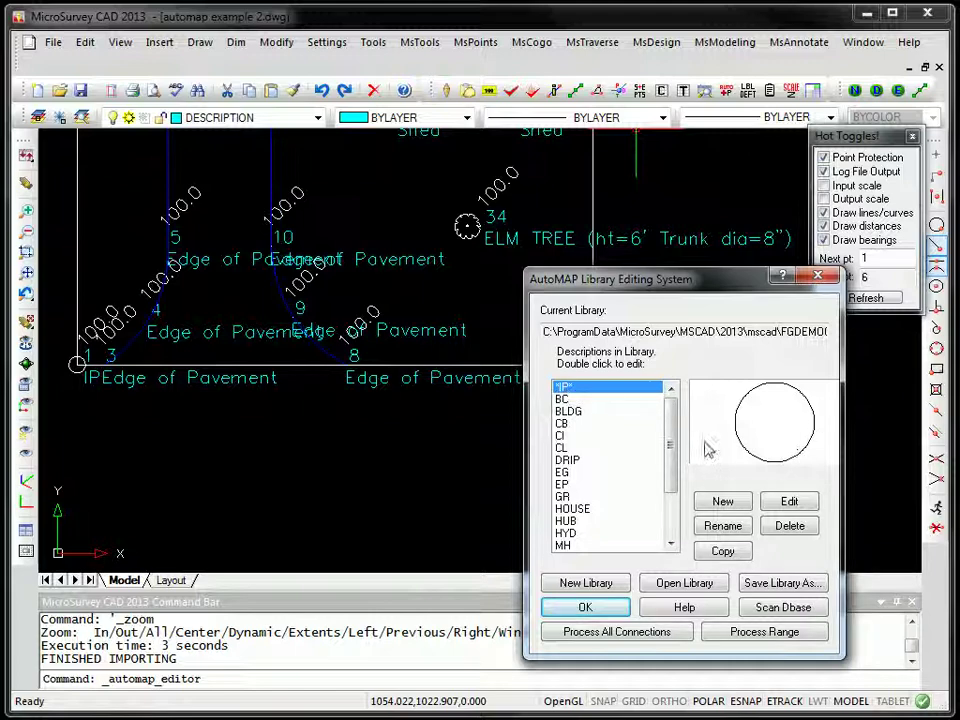
pyautogui.click(789, 502)
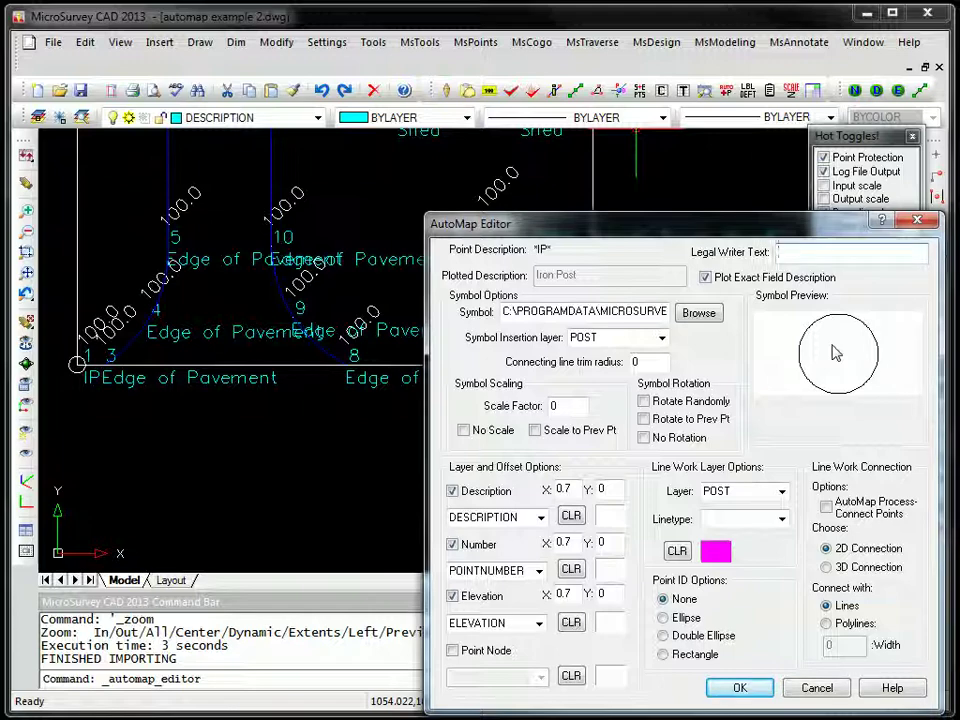
pyautogui.click(817, 689)
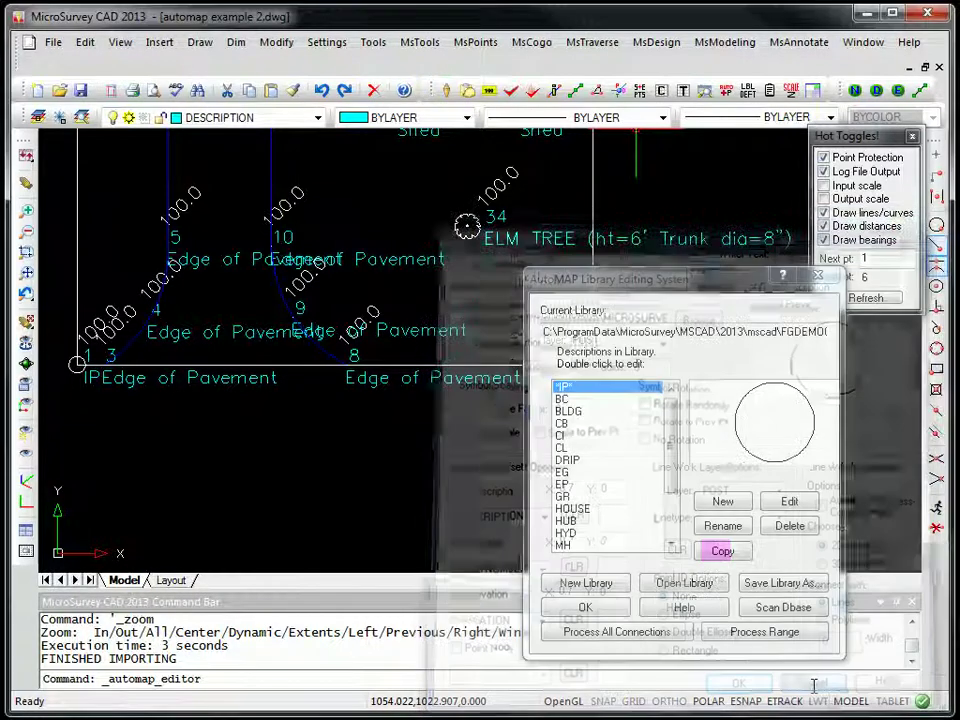
pyautogui.click(585, 608)
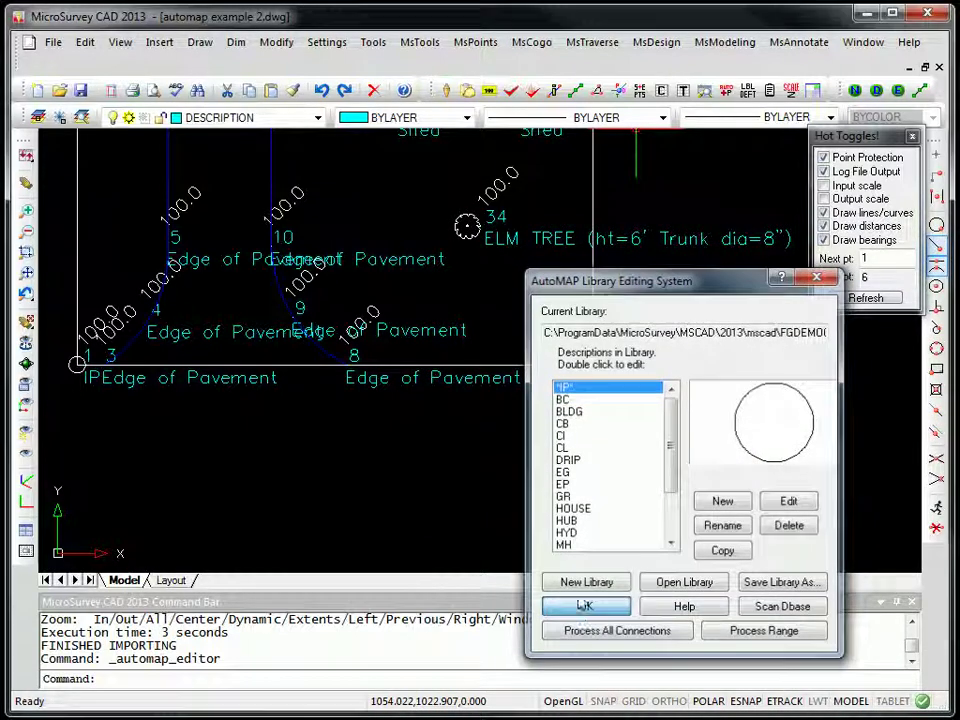
# Inspect the coded field description of point 34, the elm tree beside the shed, in the point editor.
pyautogui.moveTo(620, 374)
pyautogui.mouseDown(button='middle')
pyautogui.moveTo(617, 422)
pyautogui.moveTo(590, 410)
pyautogui.mouseUp(button='middle')
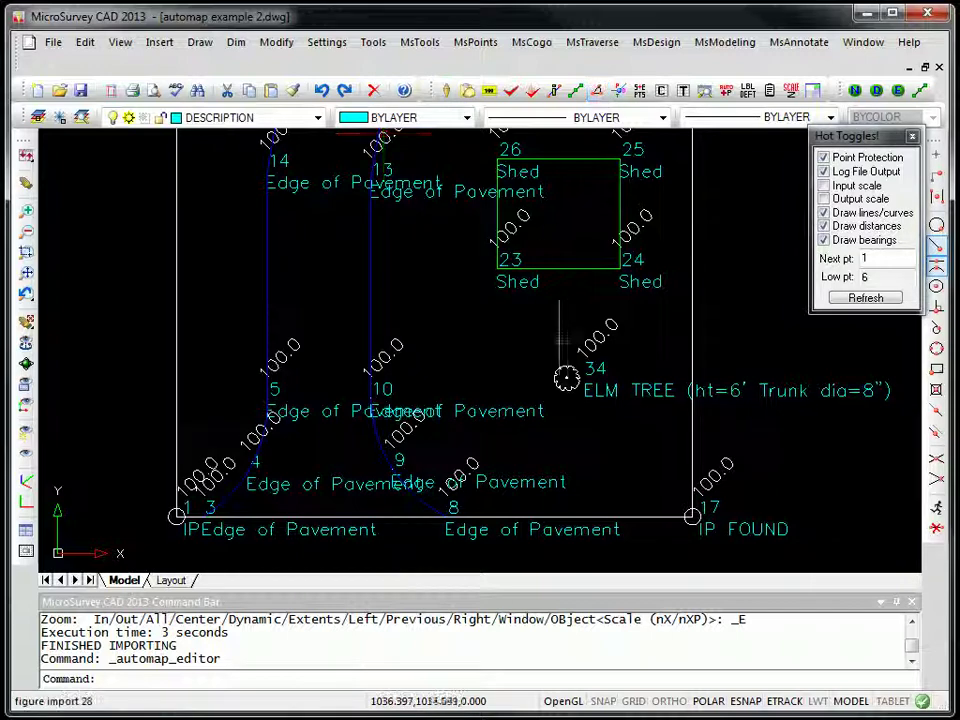
pyautogui.doubleClick(566, 377)
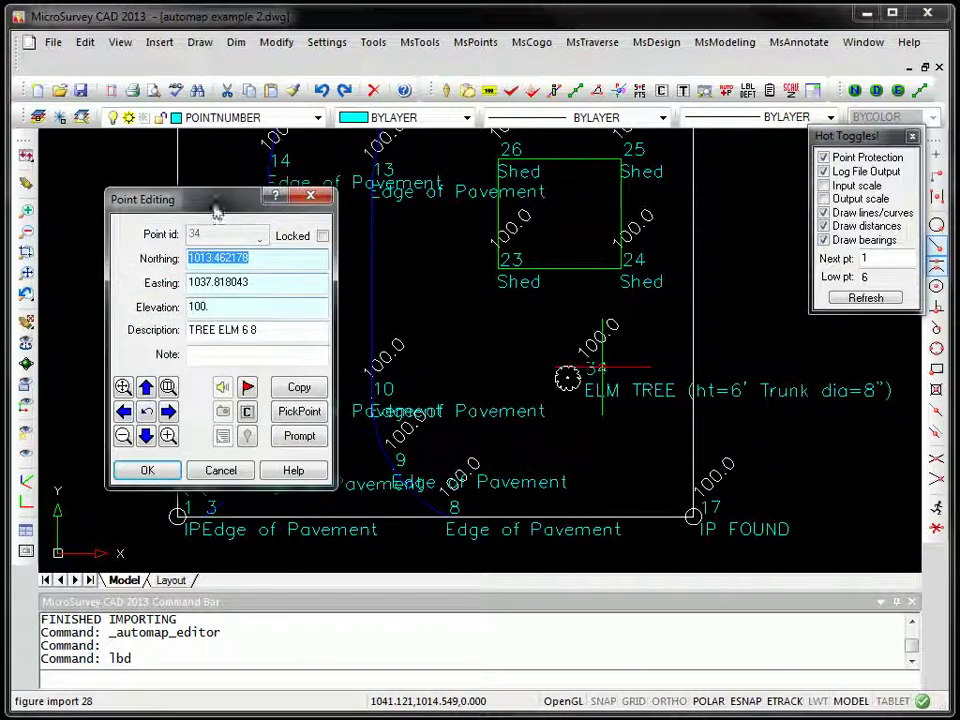
pyautogui.moveTo(189, 212); pyautogui.dragTo(385, 246)
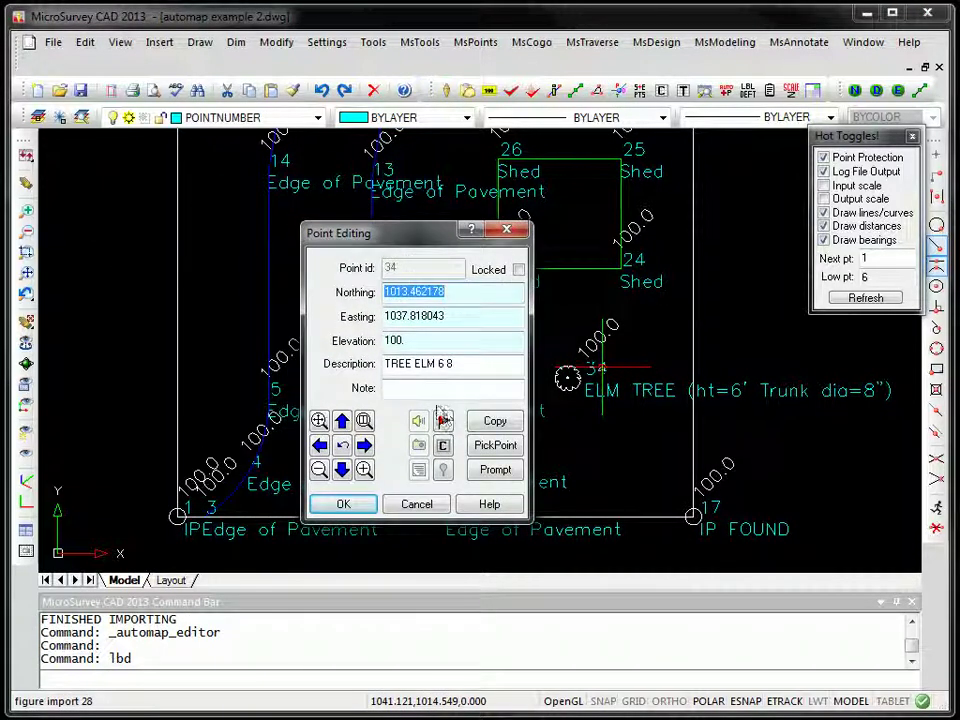
pyautogui.moveTo(456, 364); pyautogui.dragTo(380, 364)
pyautogui.click(474, 366)
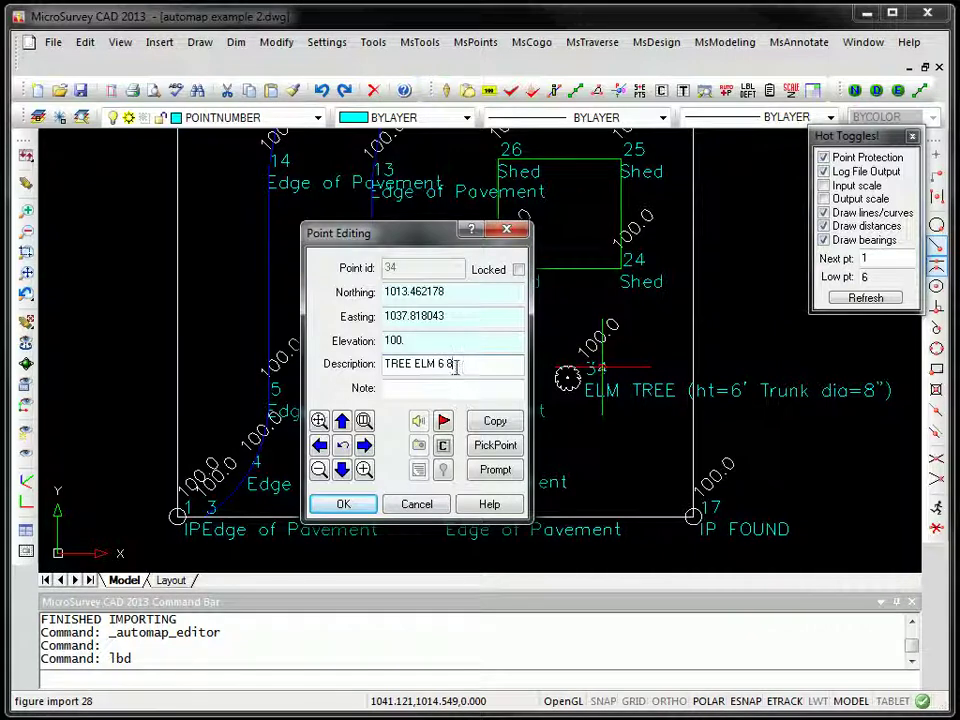
pyautogui.click(455, 364)
pyautogui.press('BackSpace')
pyautogui.write('9')
pyautogui.click(343, 504)
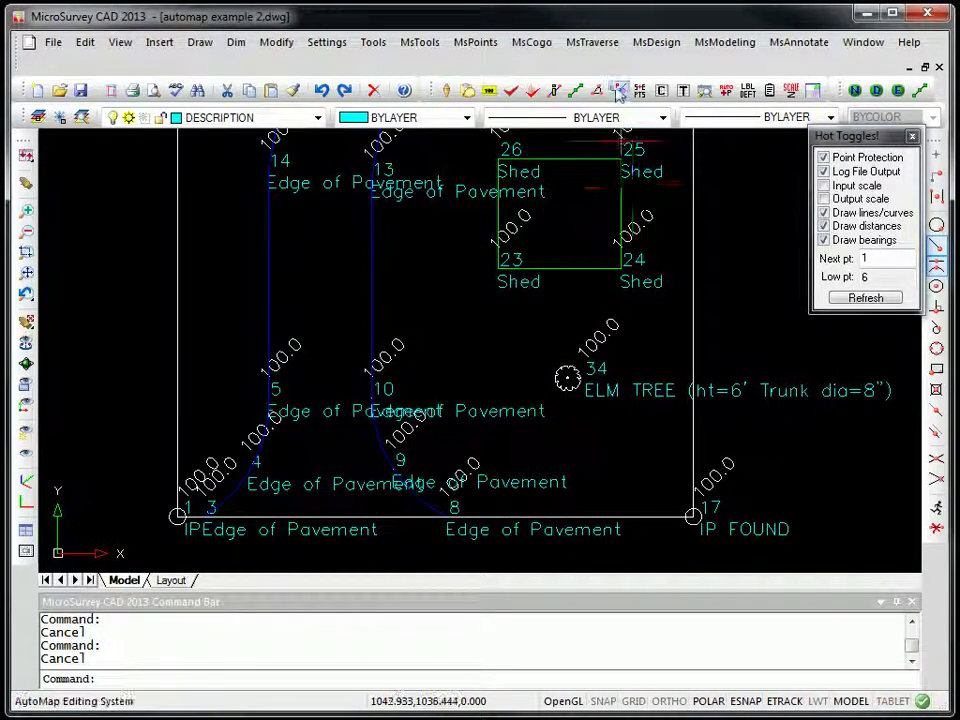
# Review the TREE description's plotted description variables and symbol settings in the AutoMAP library, and leave the editor without saving library changes to disk.
pyautogui.click(619, 90)
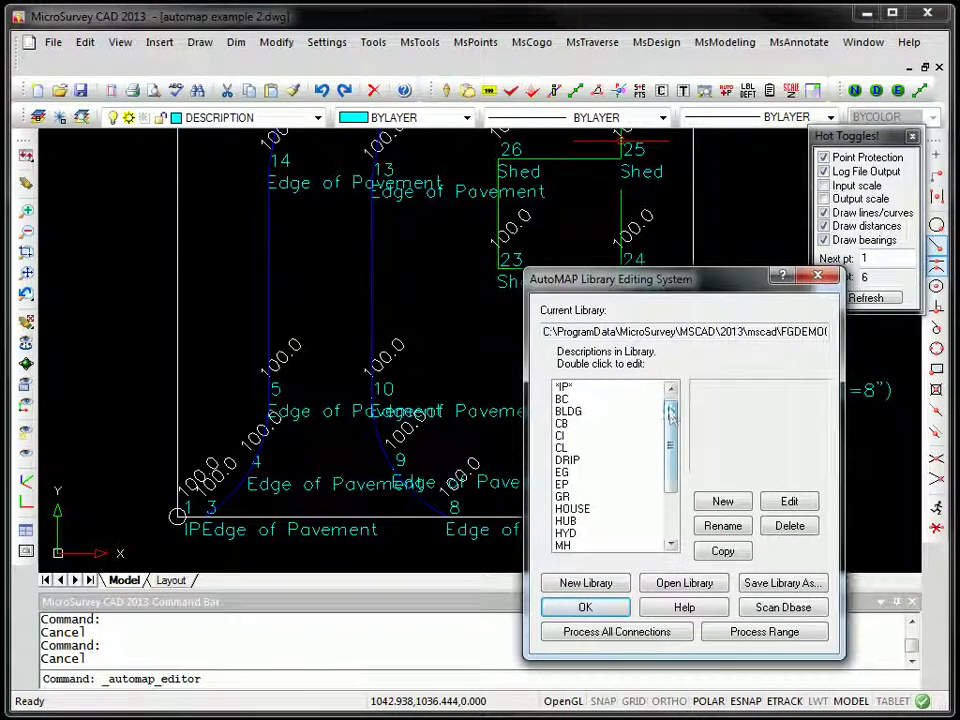
pyautogui.moveTo(670, 445); pyautogui.dragTo(670, 493)
pyautogui.click(598, 546)
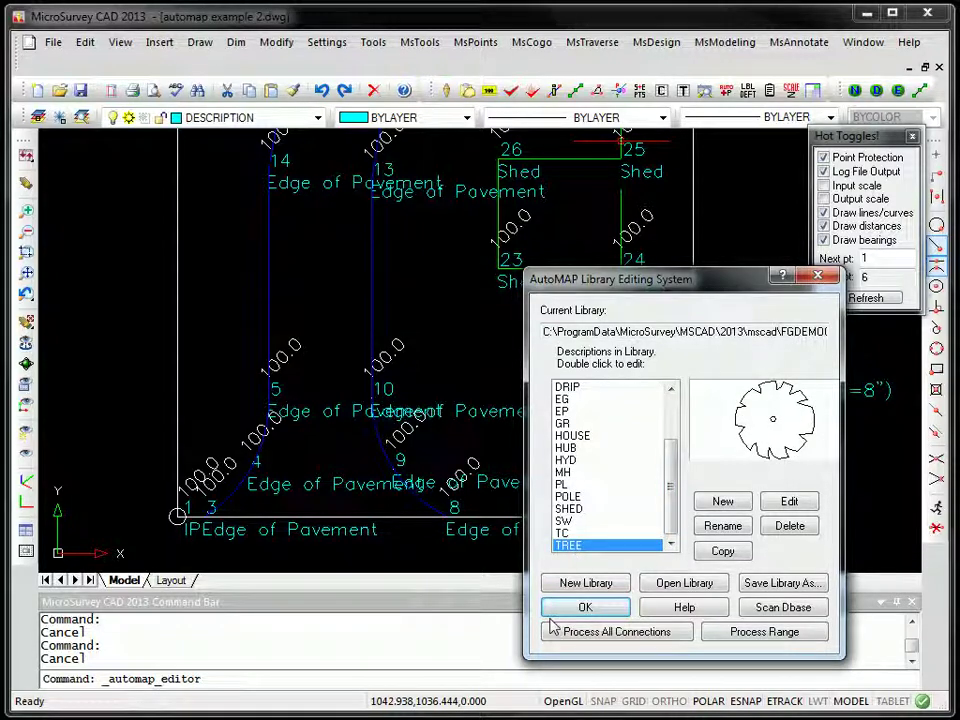
pyautogui.click(789, 501)
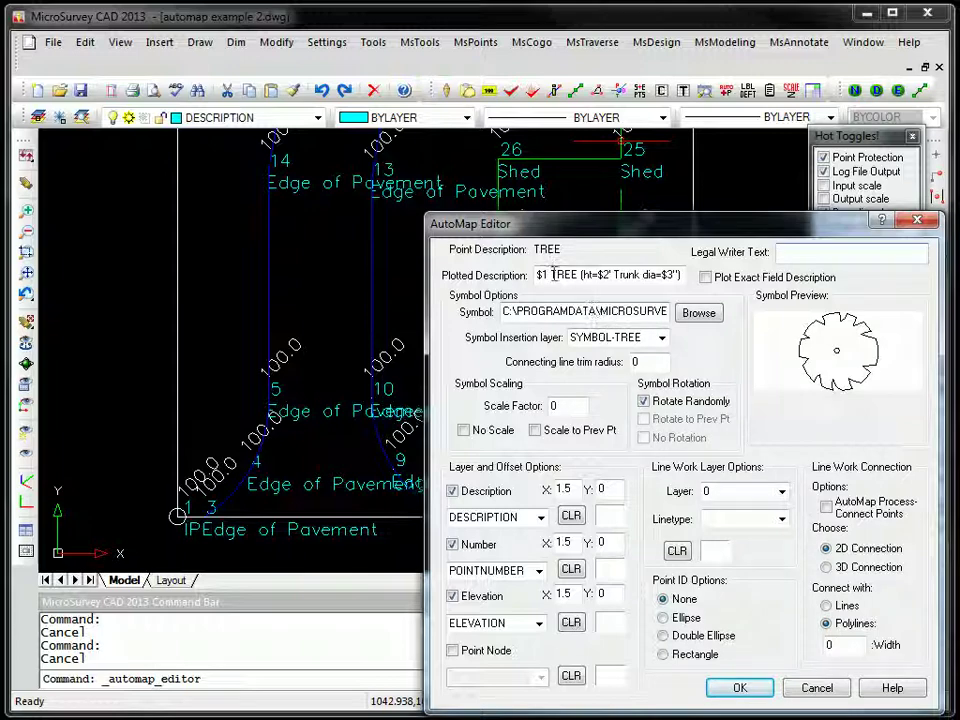
pyautogui.moveTo(563, 224); pyautogui.dragTo(527, 152)
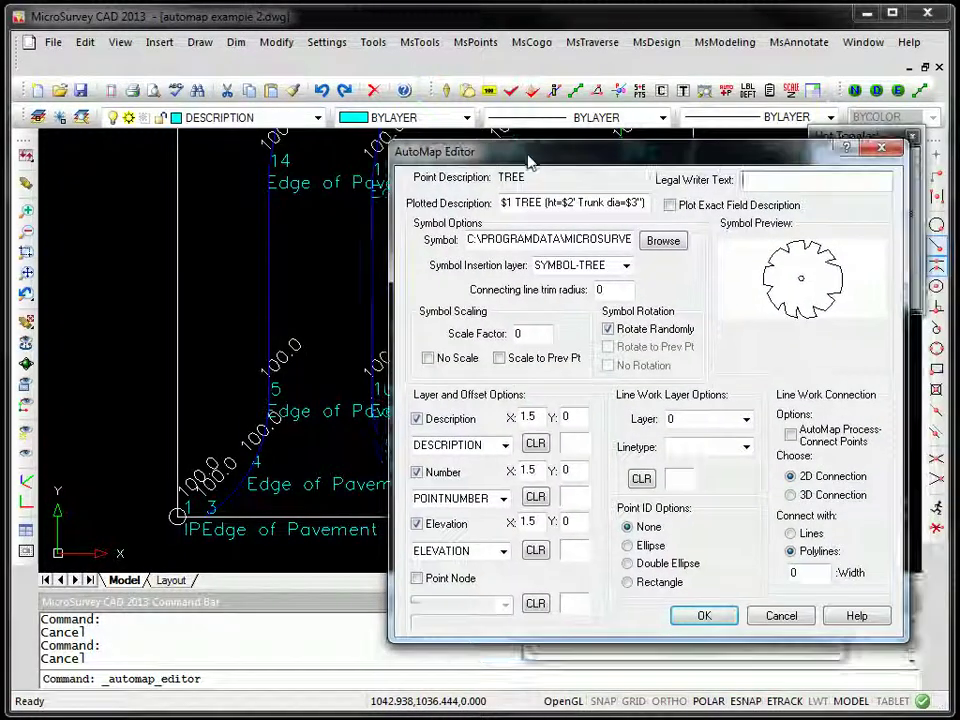
pyautogui.click(572, 202)
pyautogui.write("'")
pyautogui.click(705, 616)
pyautogui.click(582, 608)
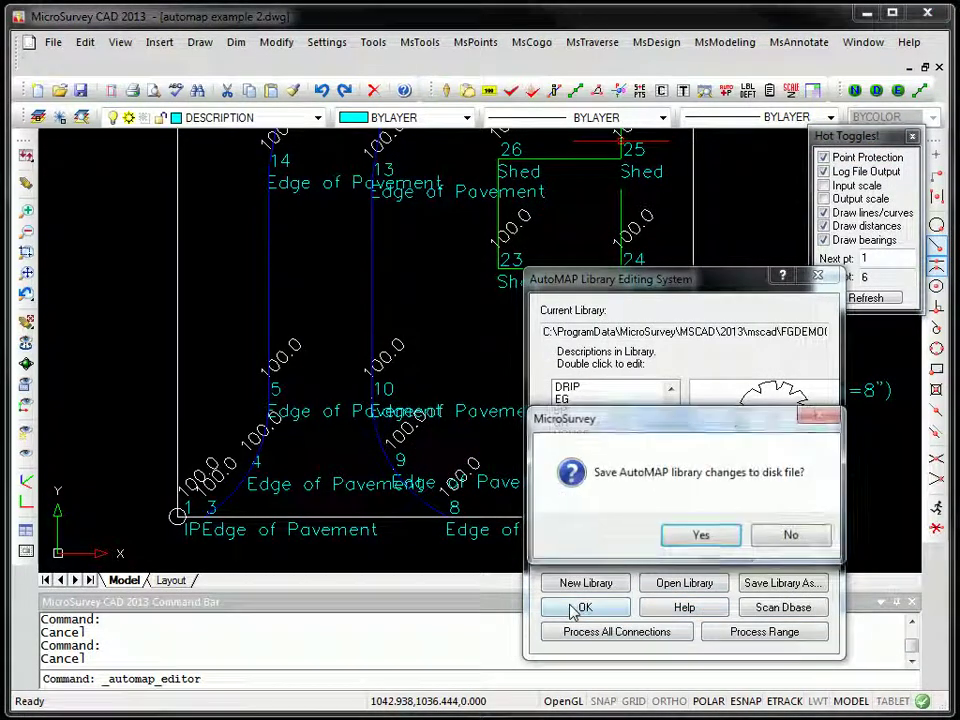
pyautogui.click(790, 536)
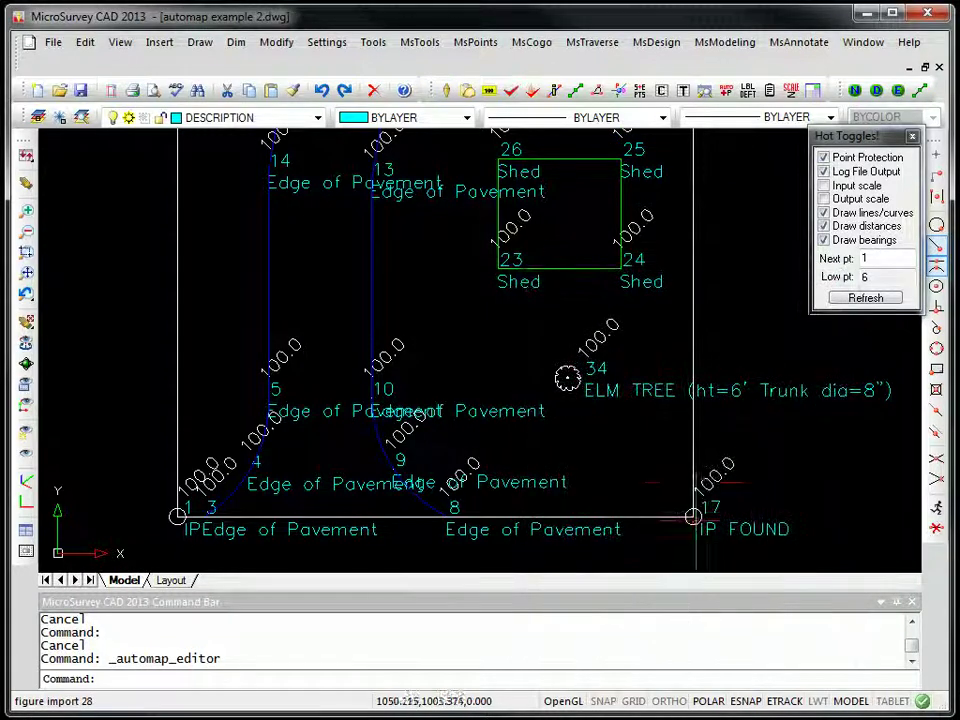
# Examine the expanded elm and oak tree labels beside the shed, and the overall imported property plan.
pyautogui.moveTo(627, 401)
pyautogui.mouseDown(button='middle')
pyautogui.moveTo(497, 443)
pyautogui.moveTo(489, 474)
pyautogui.mouseUp(button='middle')
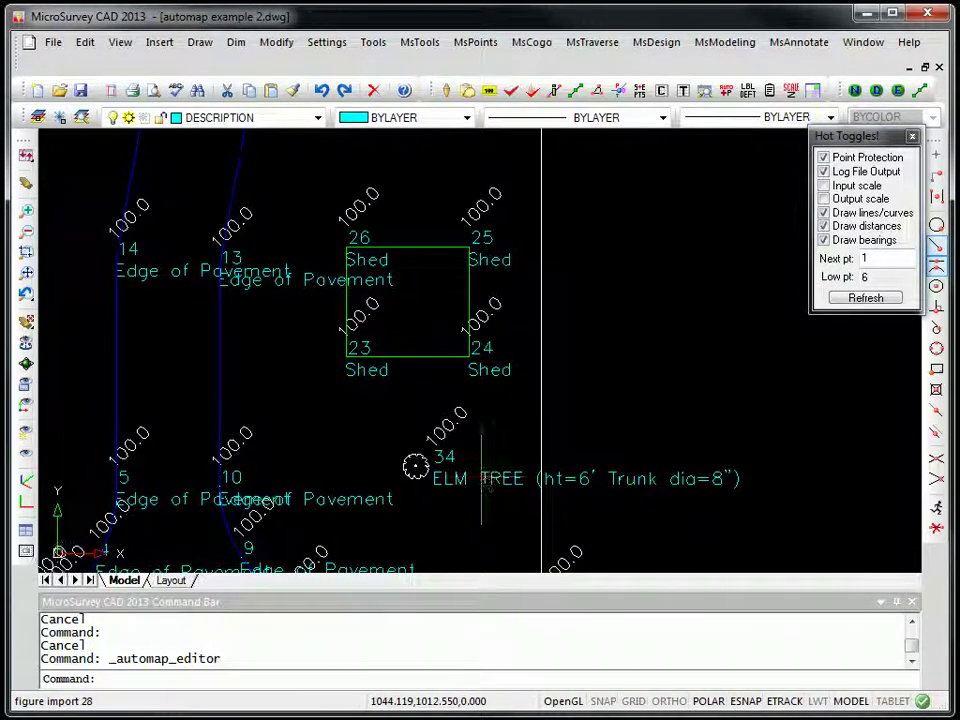
pyautogui.scroll(-2, 478, 478)
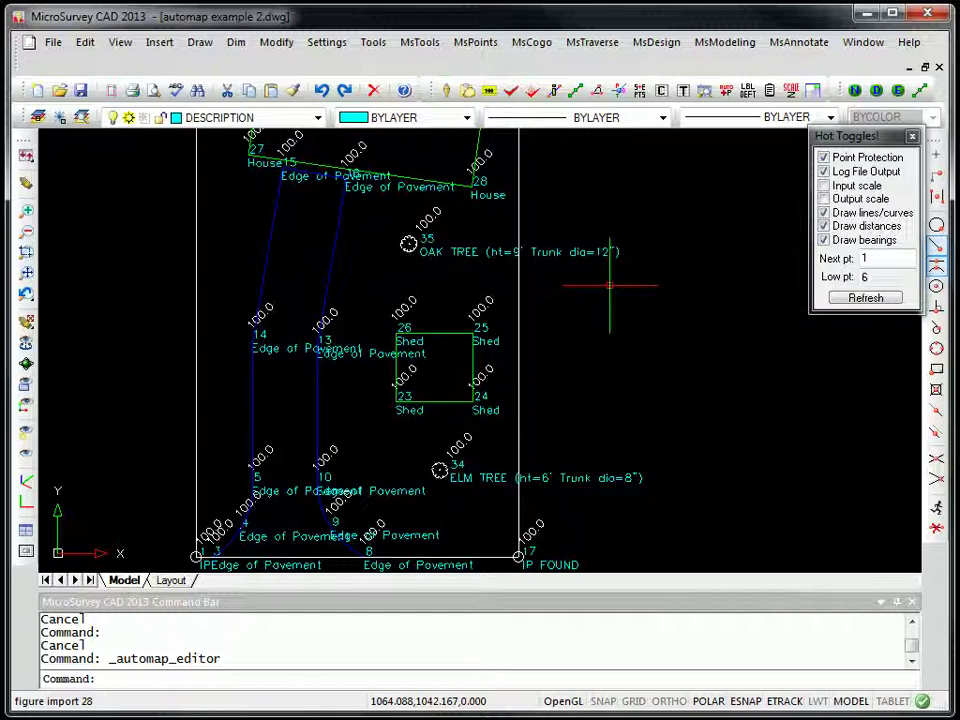
pyautogui.scroll(-1, 407, 450)
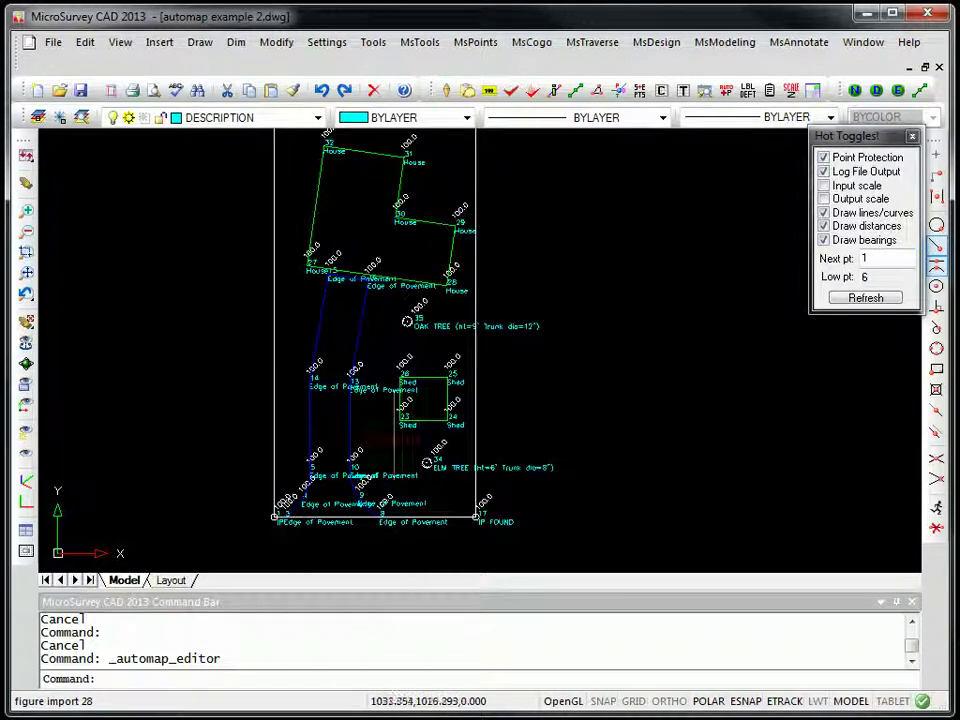
pyautogui.moveTo(399, 280)
pyautogui.mouseDown(button='middle')
pyautogui.moveTo(446, 274)
pyautogui.moveTo(489, 300)
pyautogui.mouseUp(button='middle')
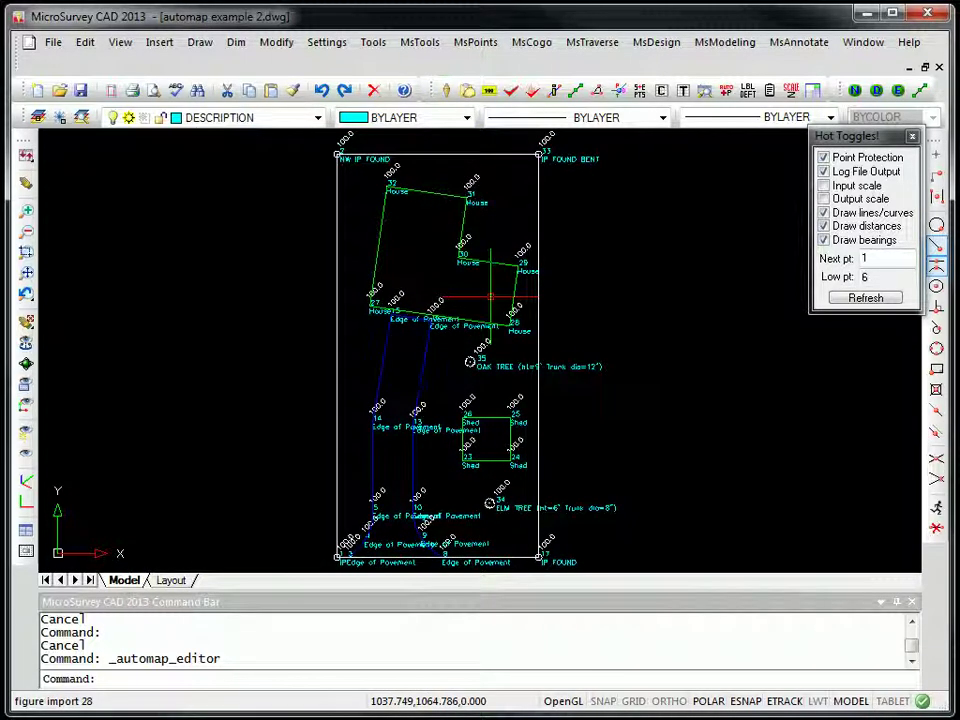